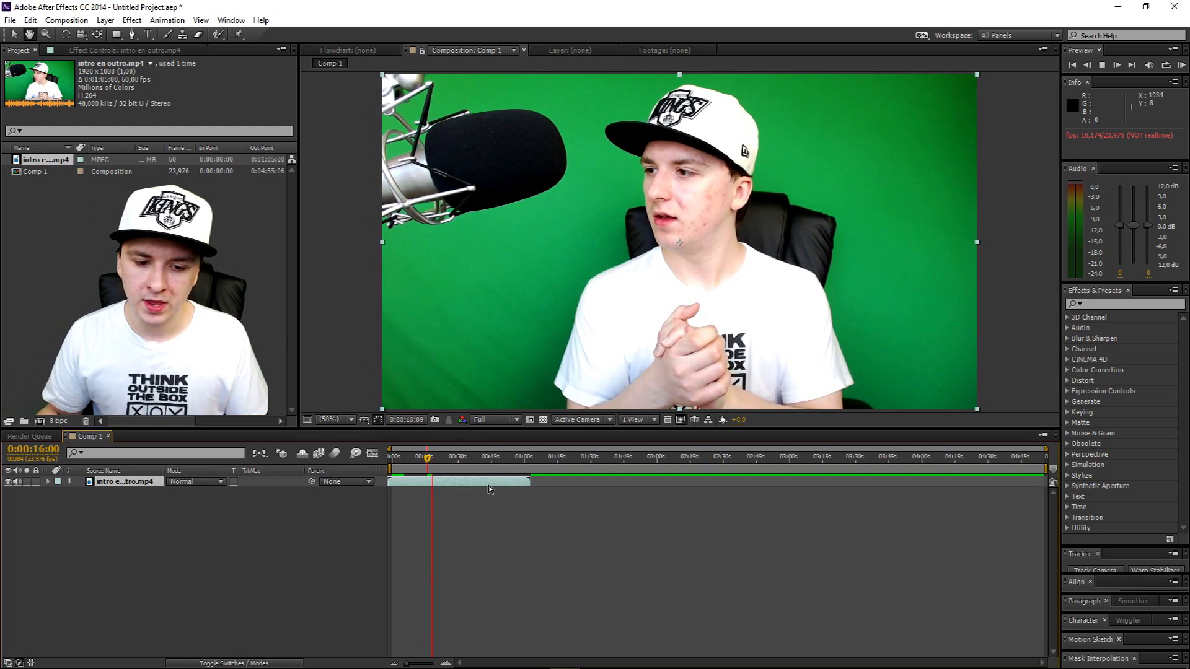
Scrub the clip to about ten seconds, then replay the preview from near the start.
key(space)
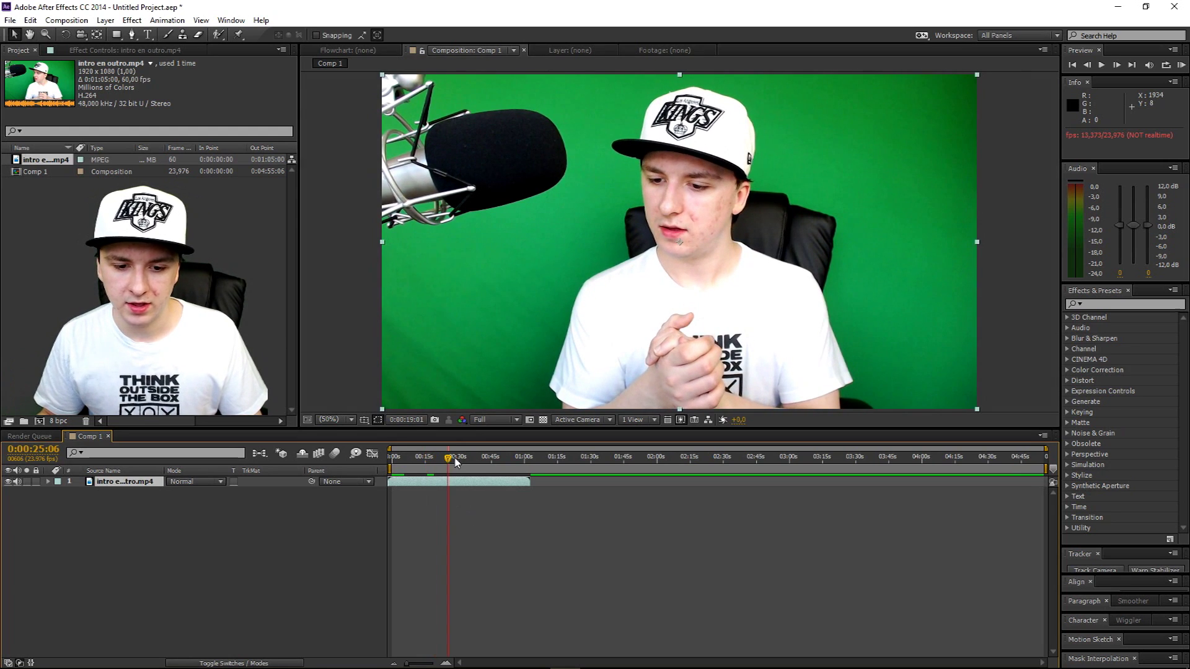
drag(456, 461, 487, 459)
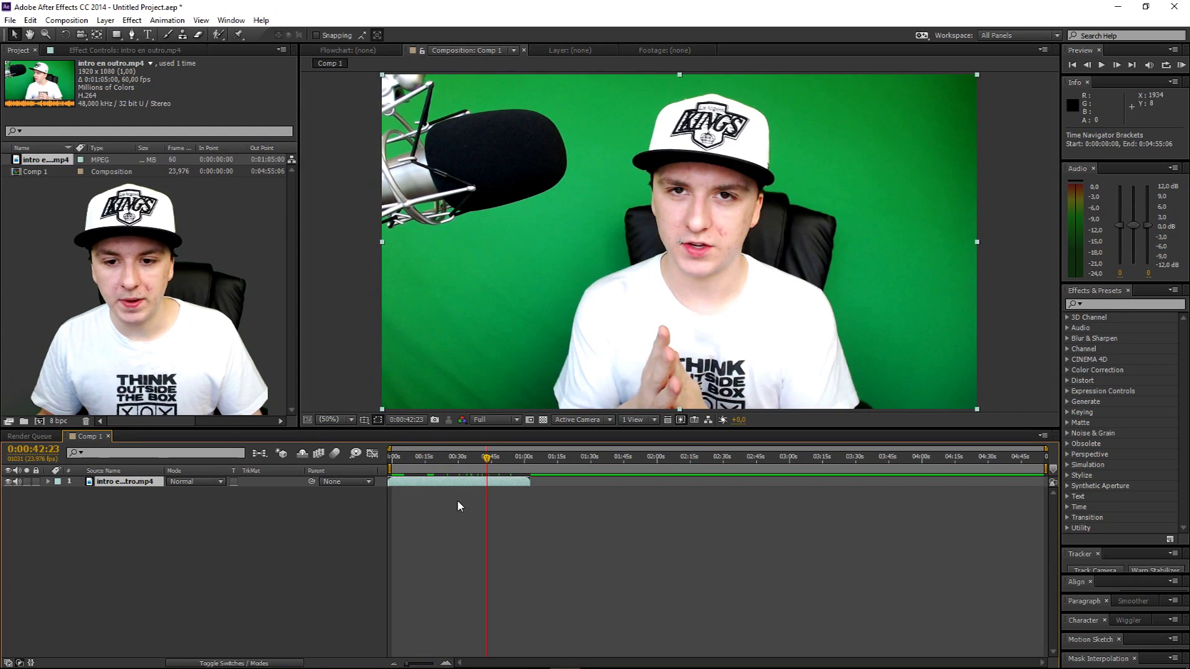
click(416, 458)
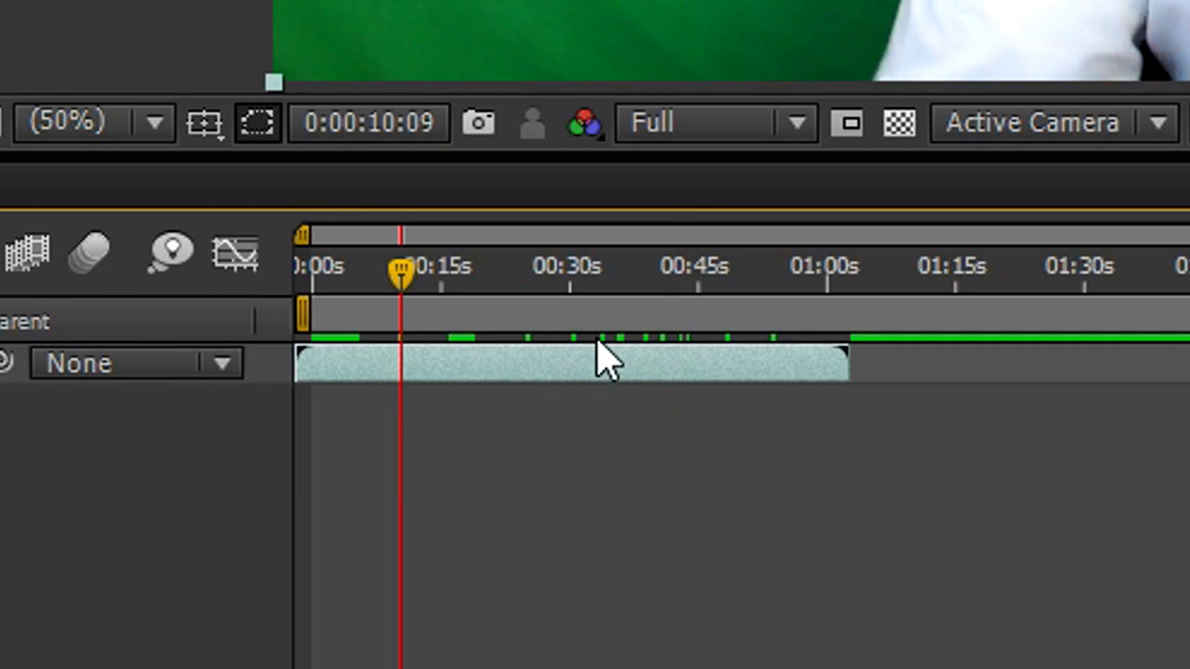
click(334, 263)
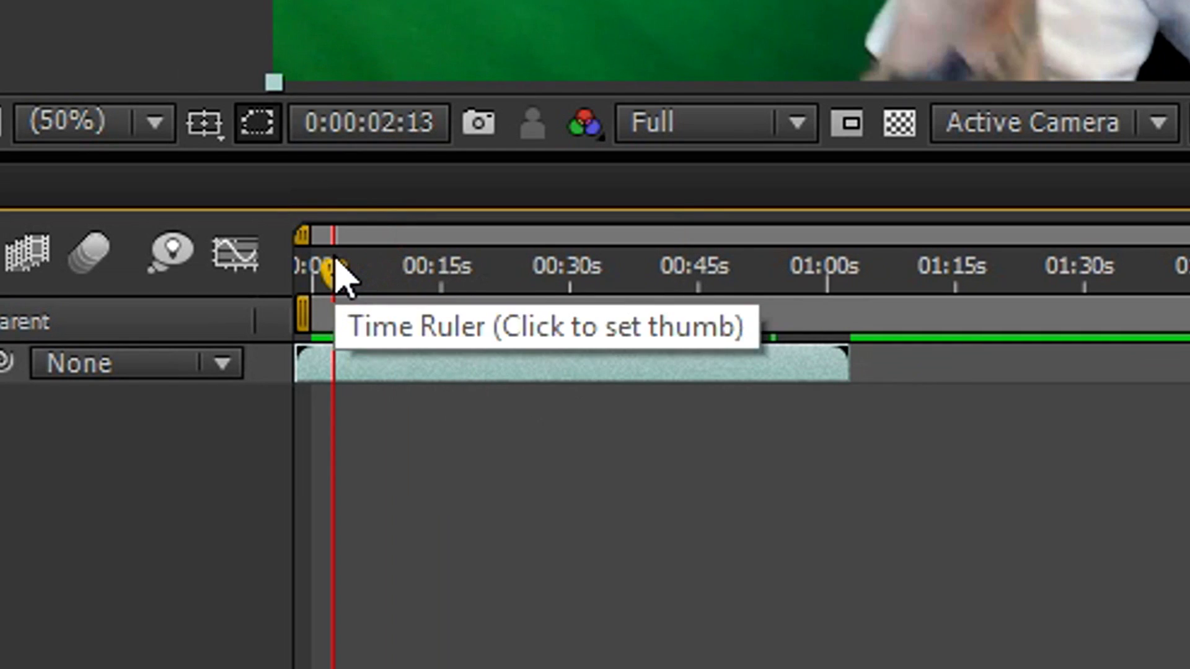
key(space)
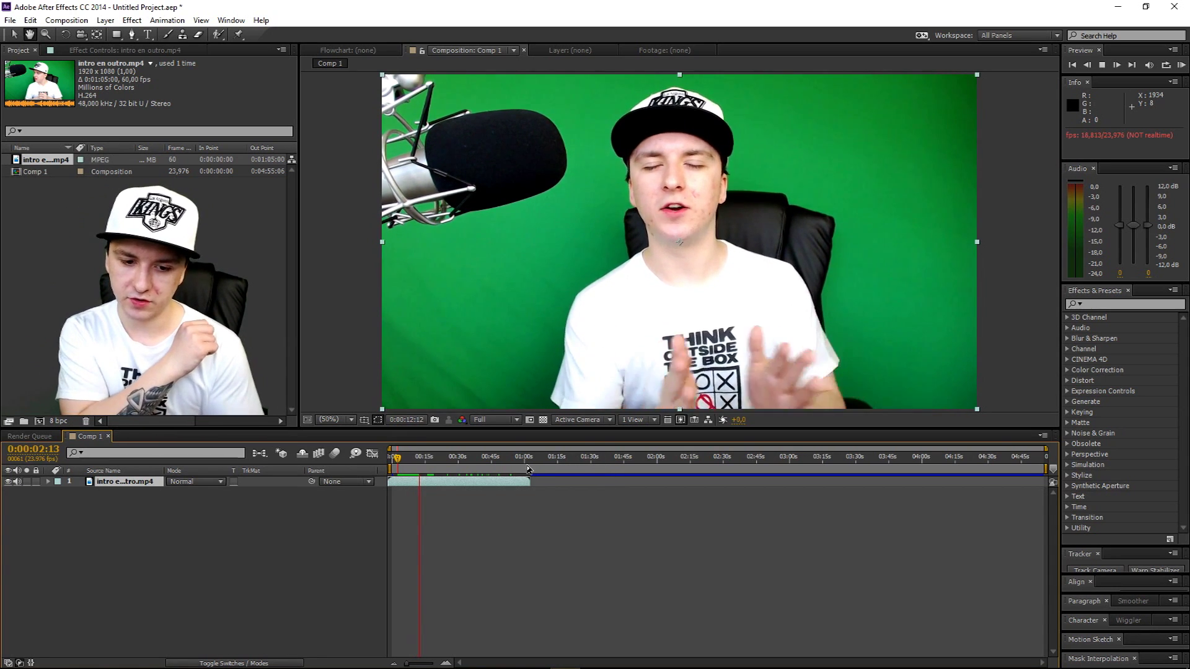
click(640, 523)
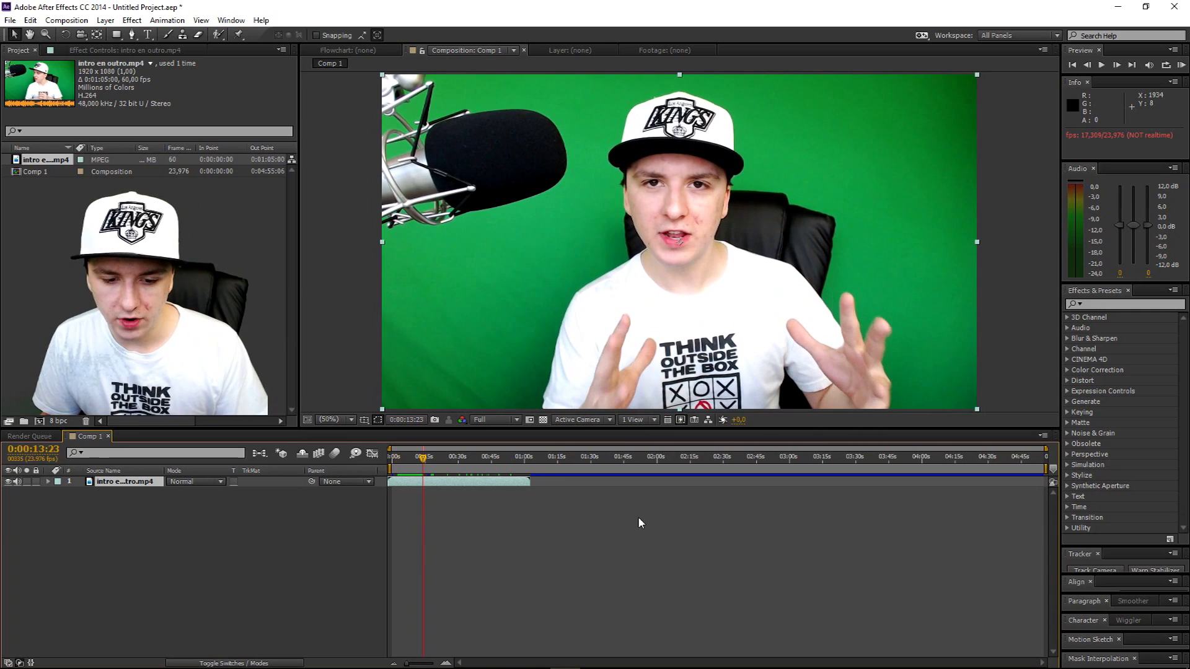
key(space)
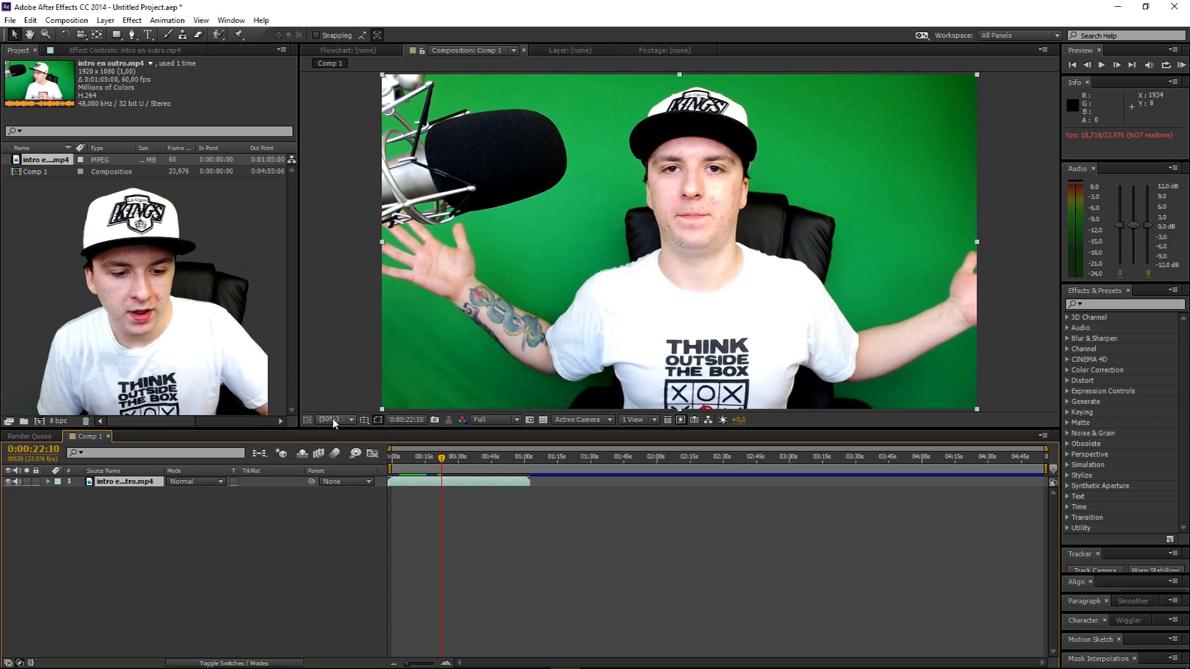
Set the viewer magnification to Fit up to 100%, then scrub back to about 36 seconds.
click(539, 323)
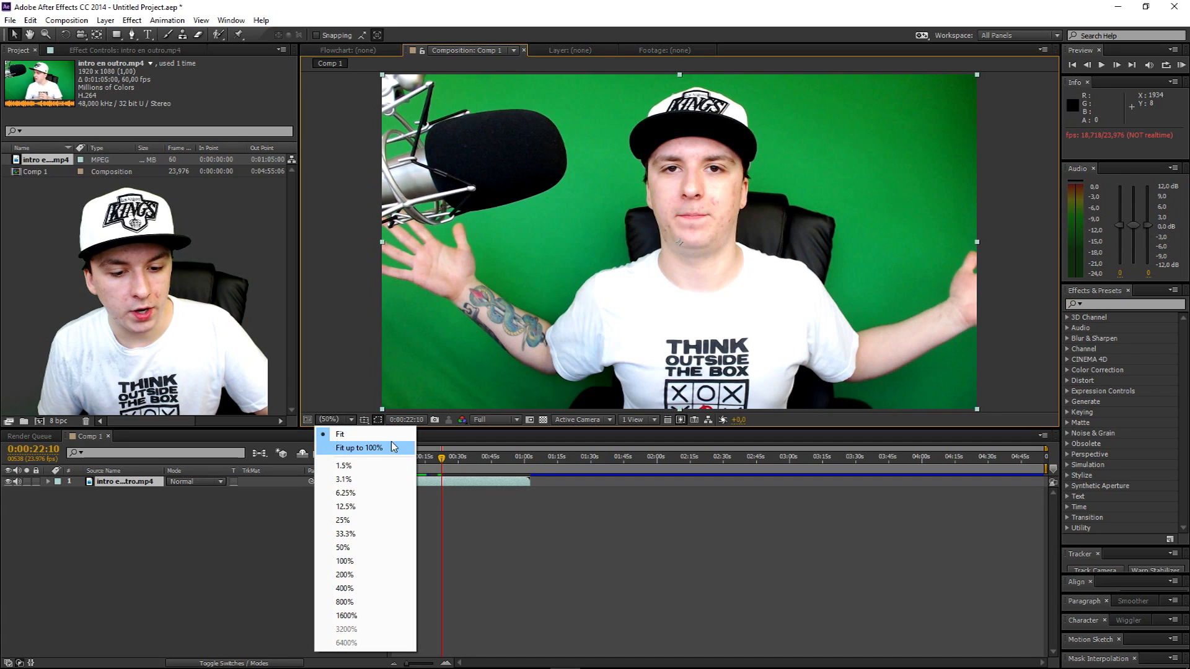
click(392, 447)
drag(442, 456, 537, 457)
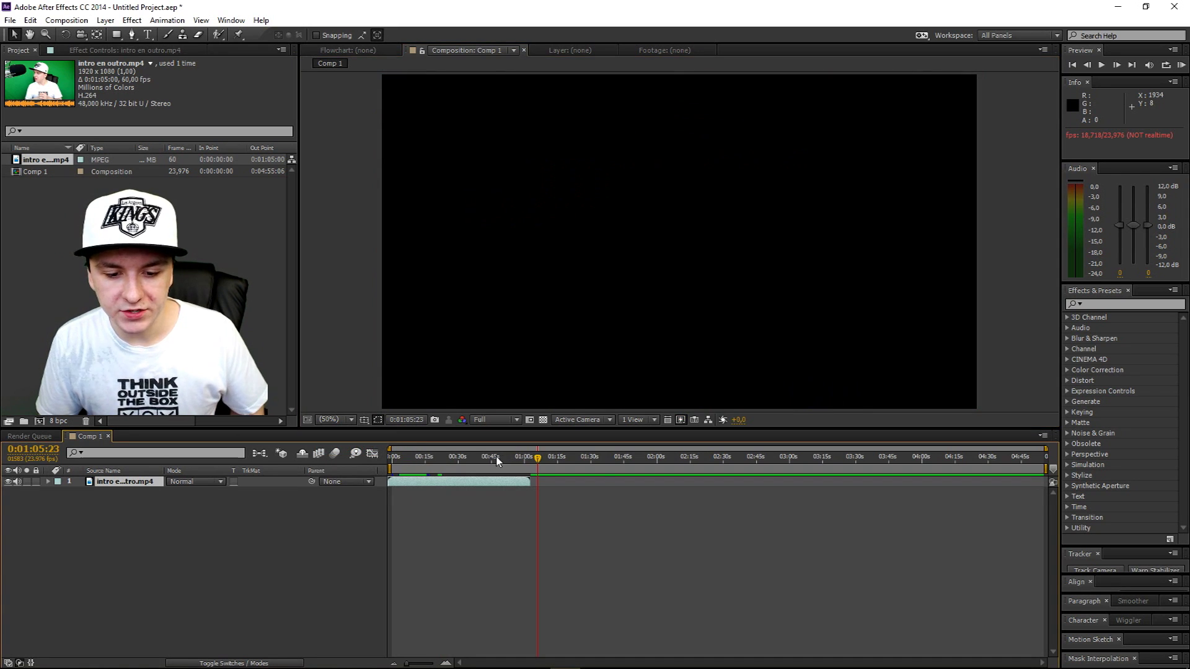
click(490, 457)
click(473, 457)
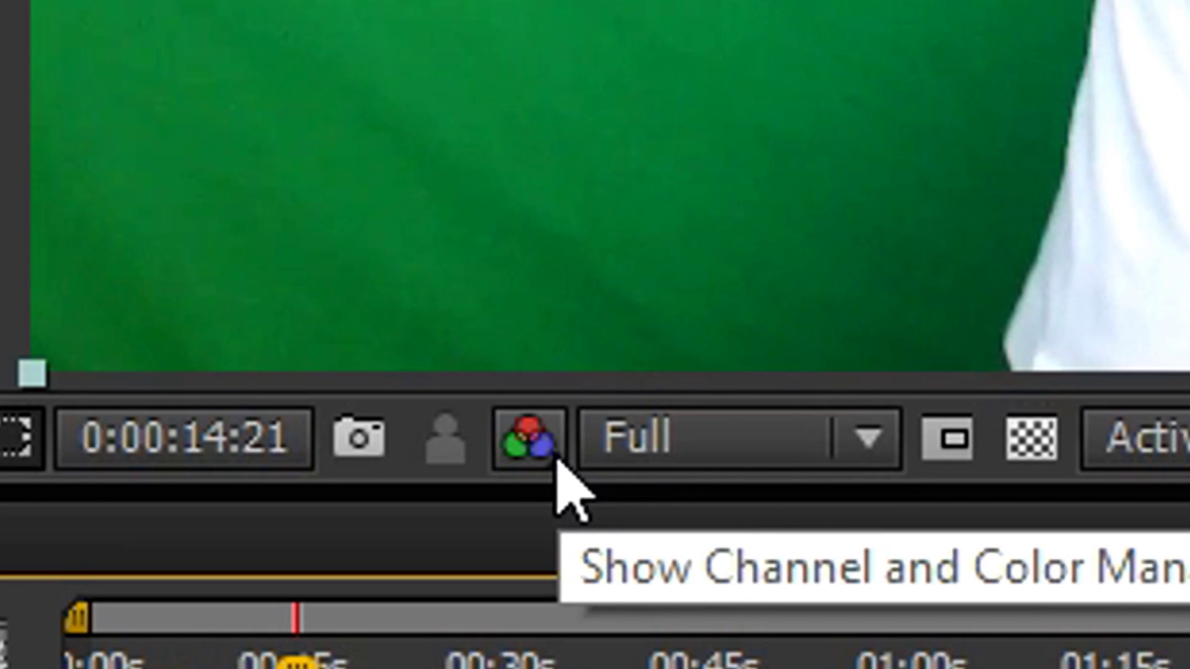
Preview from about five seconds at Auto resolution, then again at Full resolution.
click(868, 437)
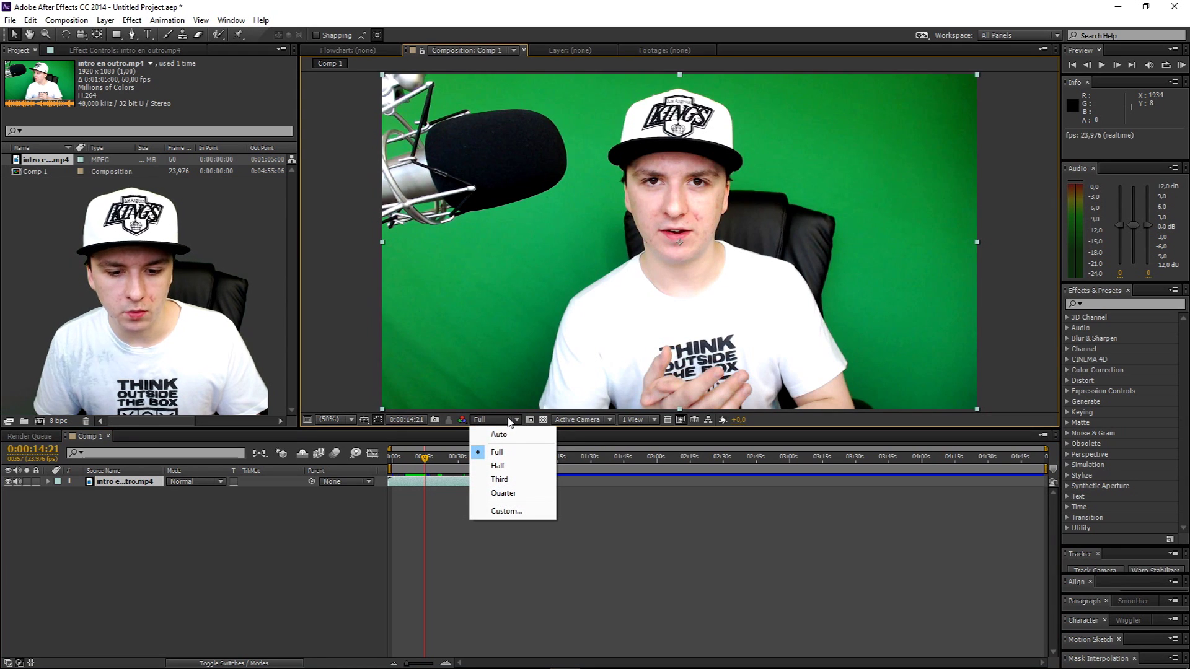
click(515, 436)
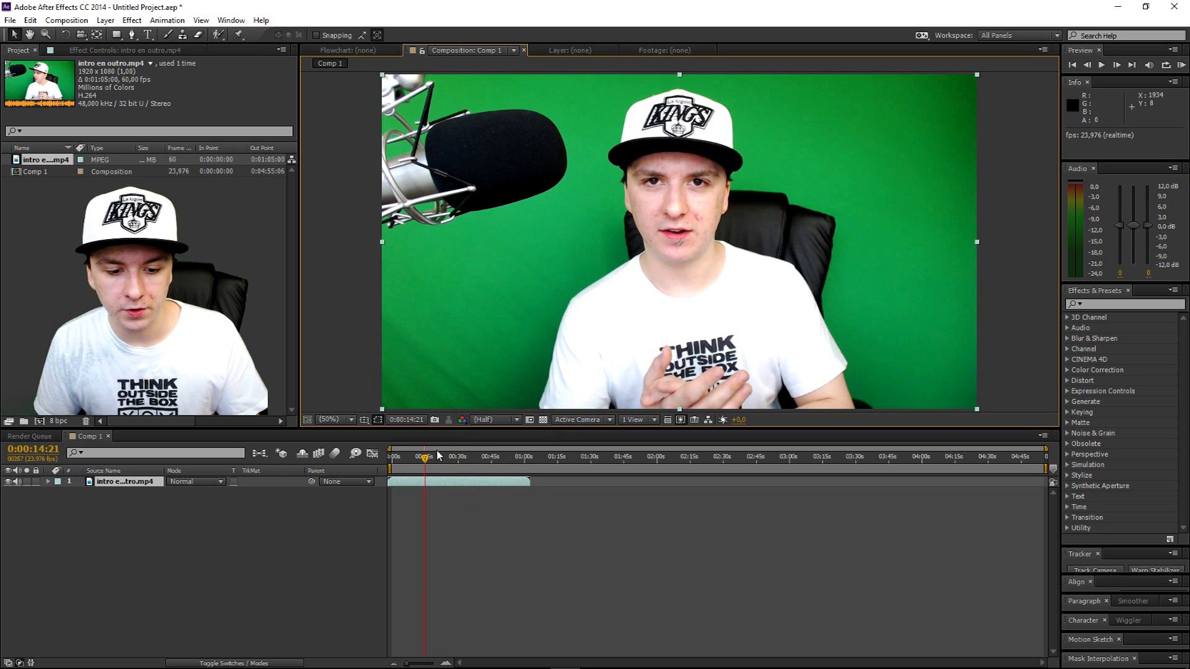
click(406, 462)
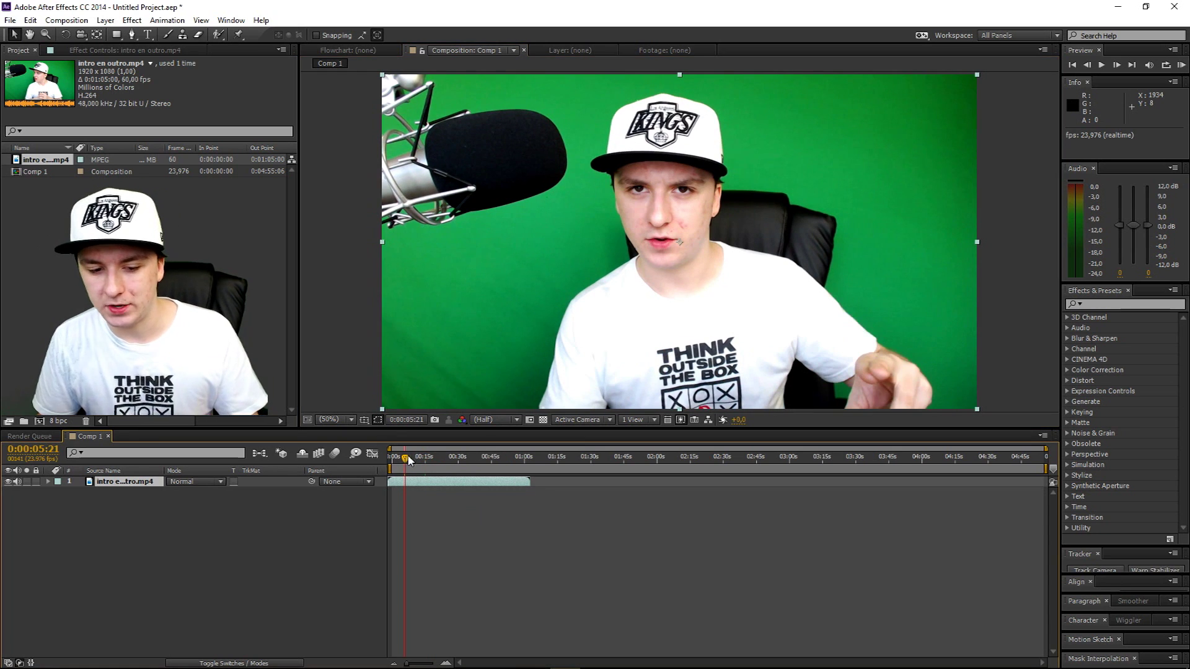
key(space)
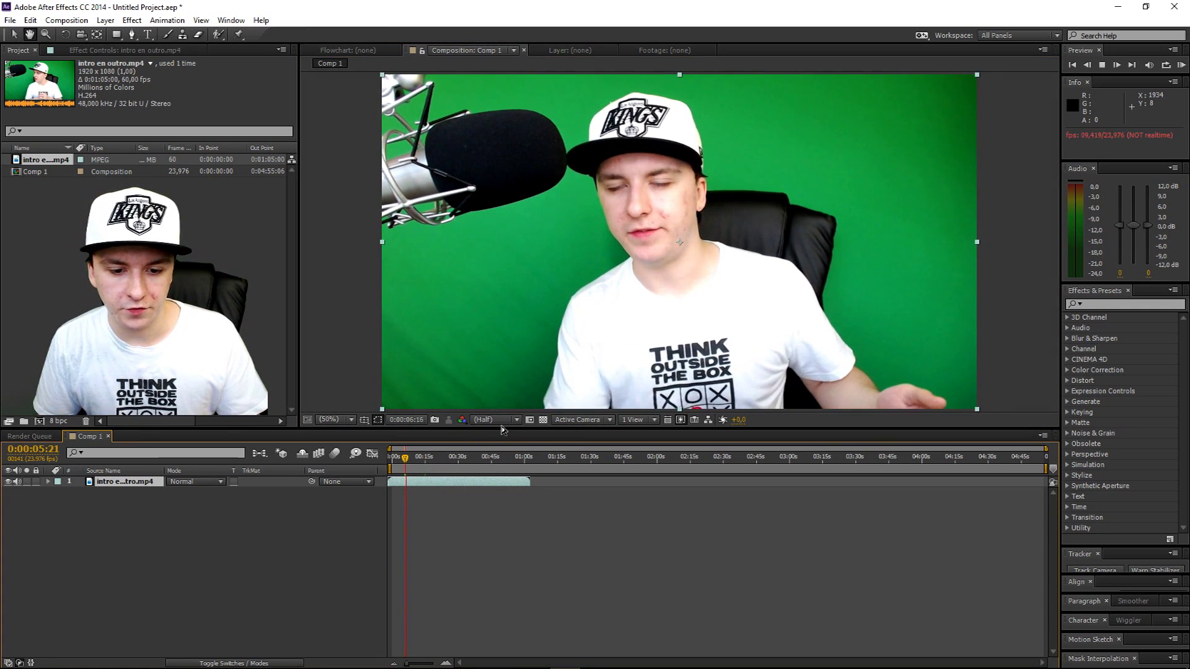
click(495, 420)
click(508, 451)
key(space)
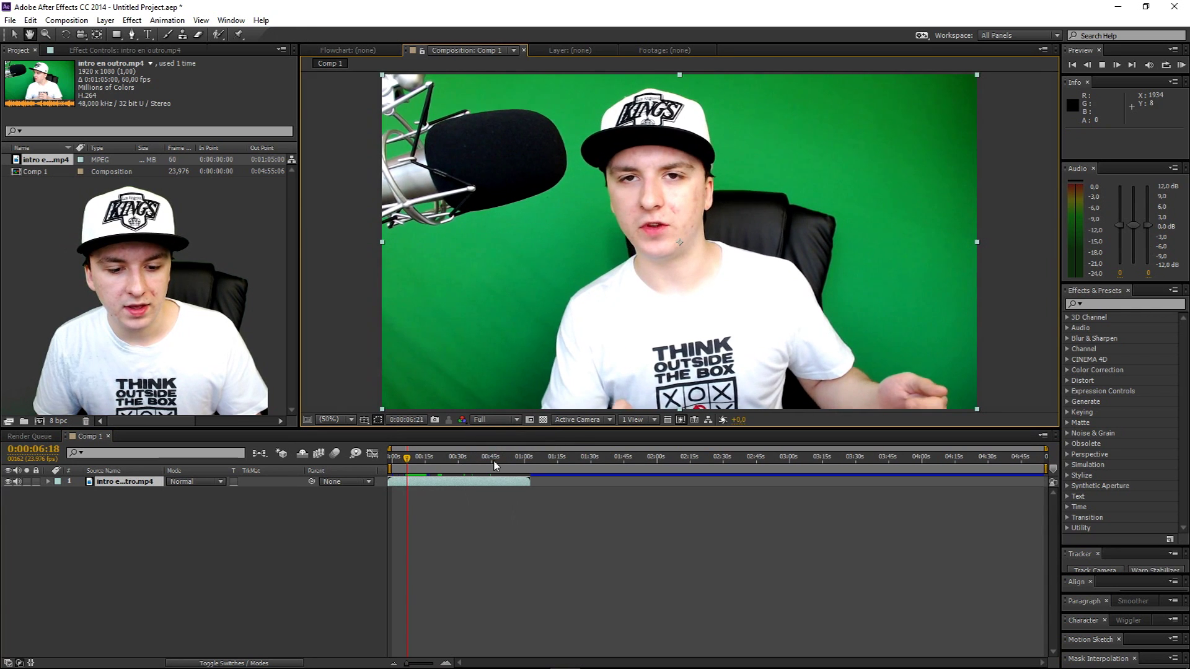
Compare playback at Half resolution, return to Full, and stop the preview.
click(494, 420)
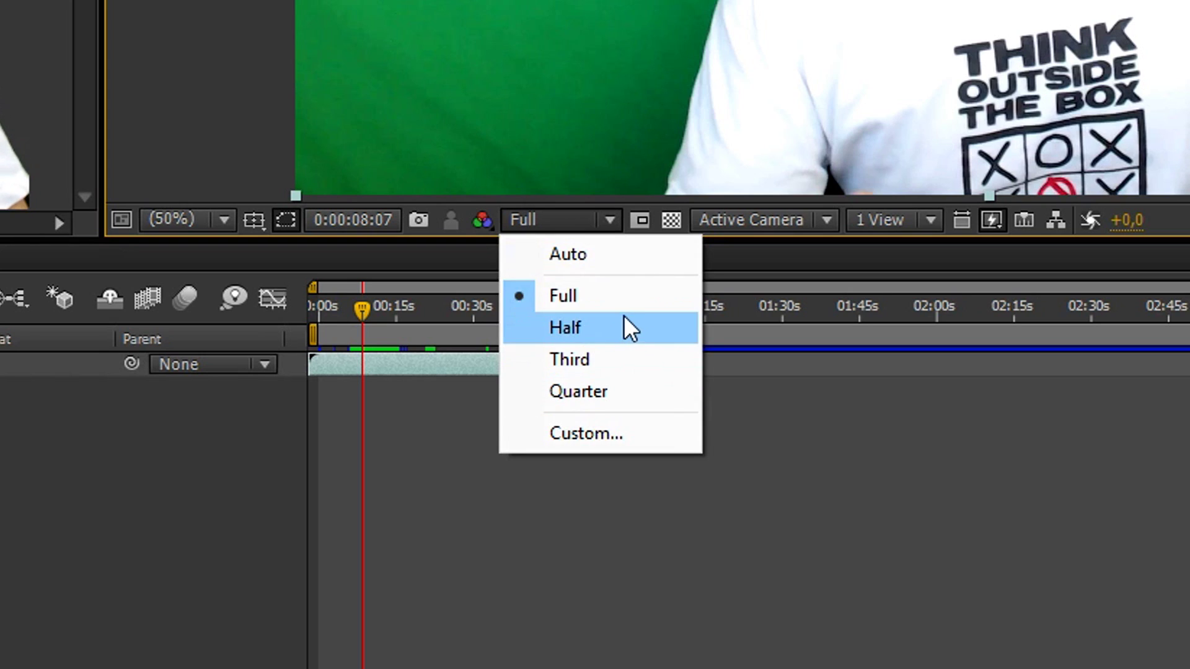
click(520, 465)
key(space)
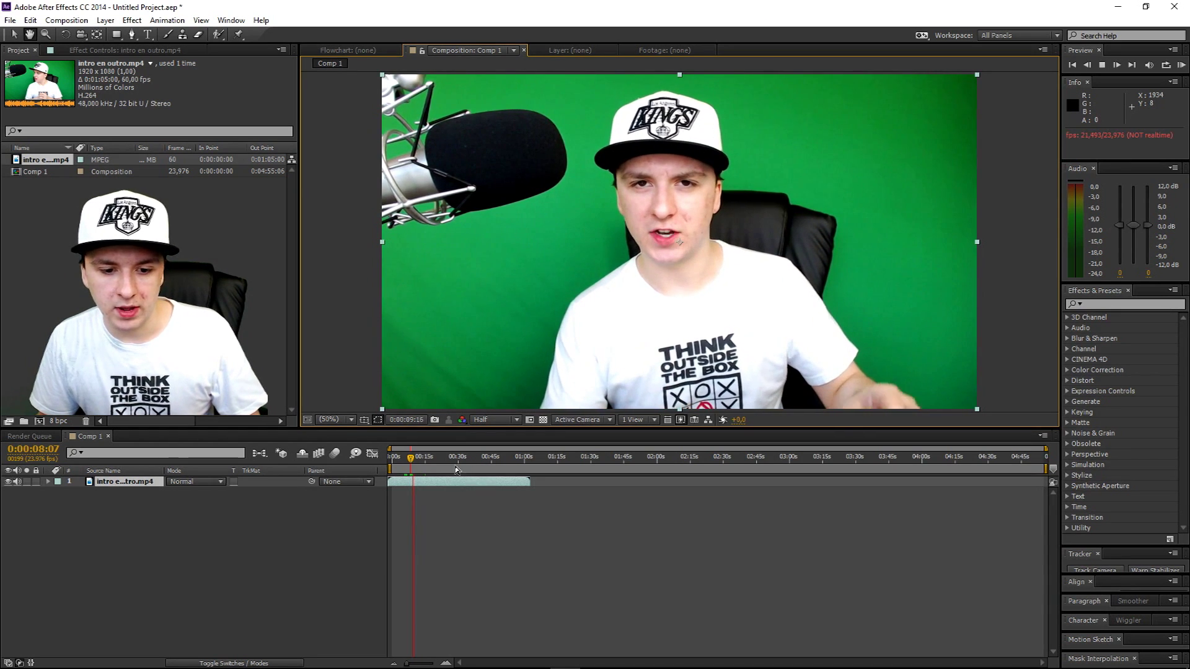
click(488, 420)
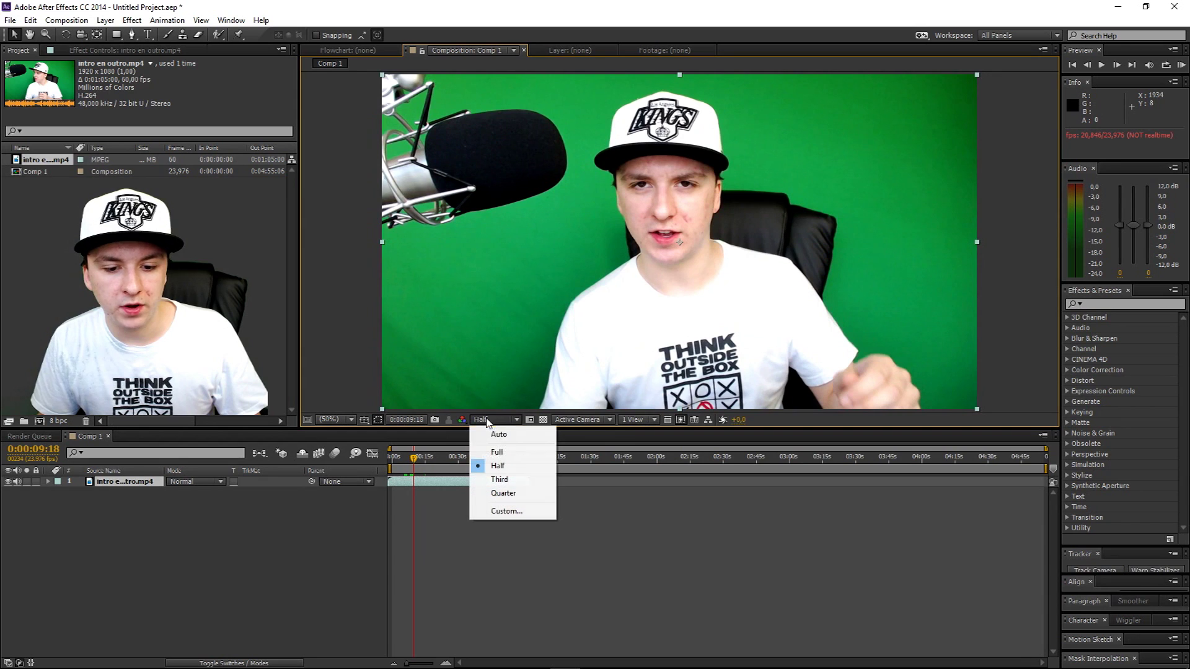
click(496, 453)
key(space)
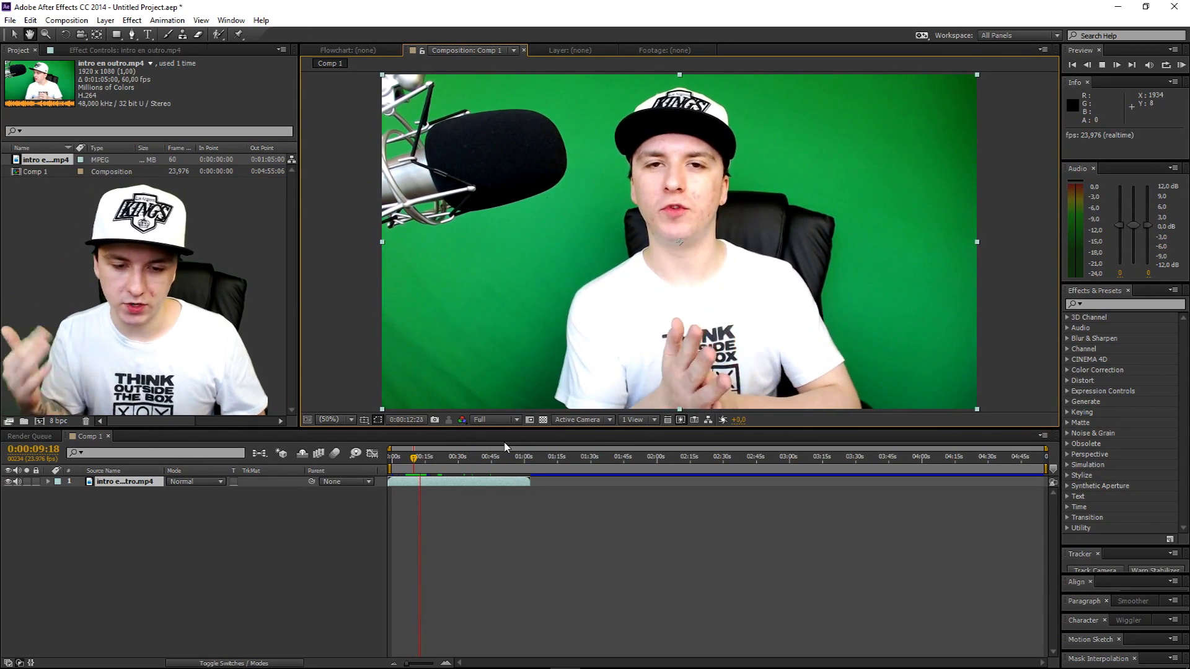
click(570, 474)
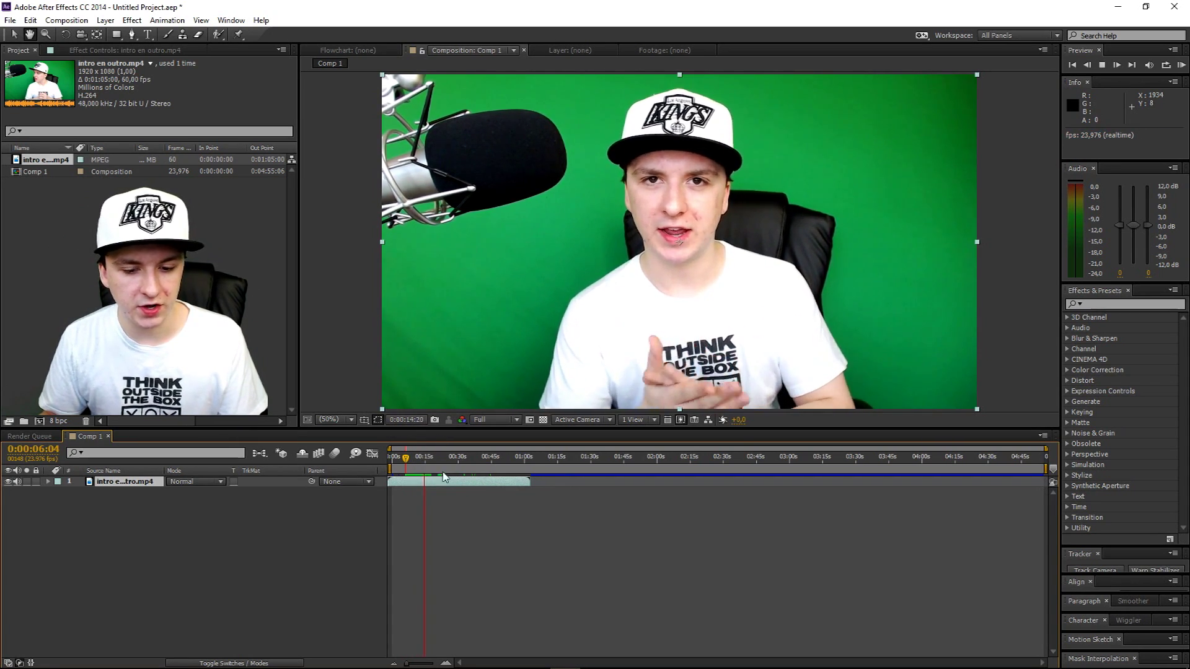
Try 33.3% viewer magnification, then switch to Fit up to 100% (showing 50%).
click(351, 421)
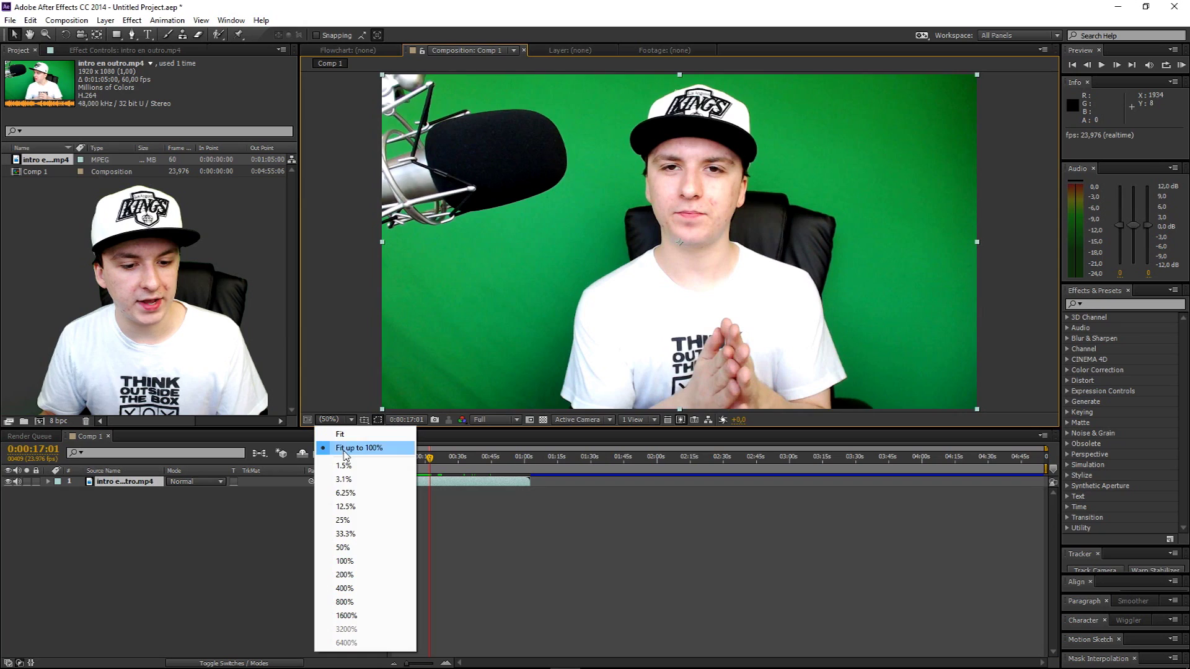
click(372, 535)
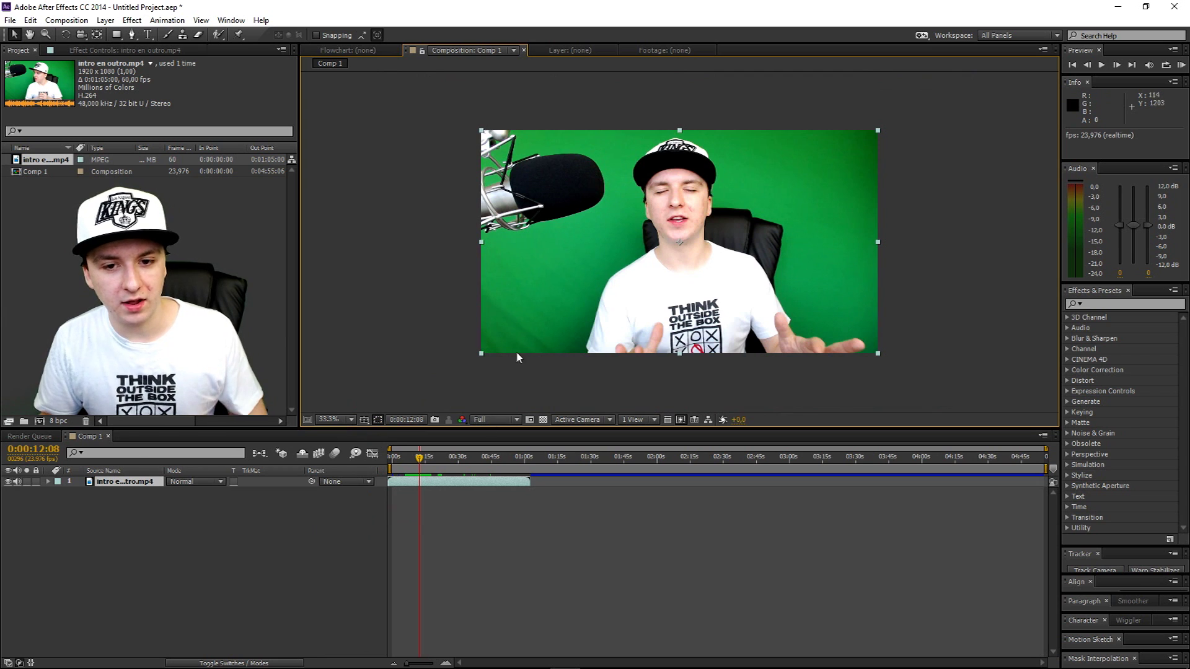
scroll(523, 324, up, 3)
scroll(525, 322, down, 4)
scroll(525, 320, up, 2)
scroll(526, 322, down, 2)
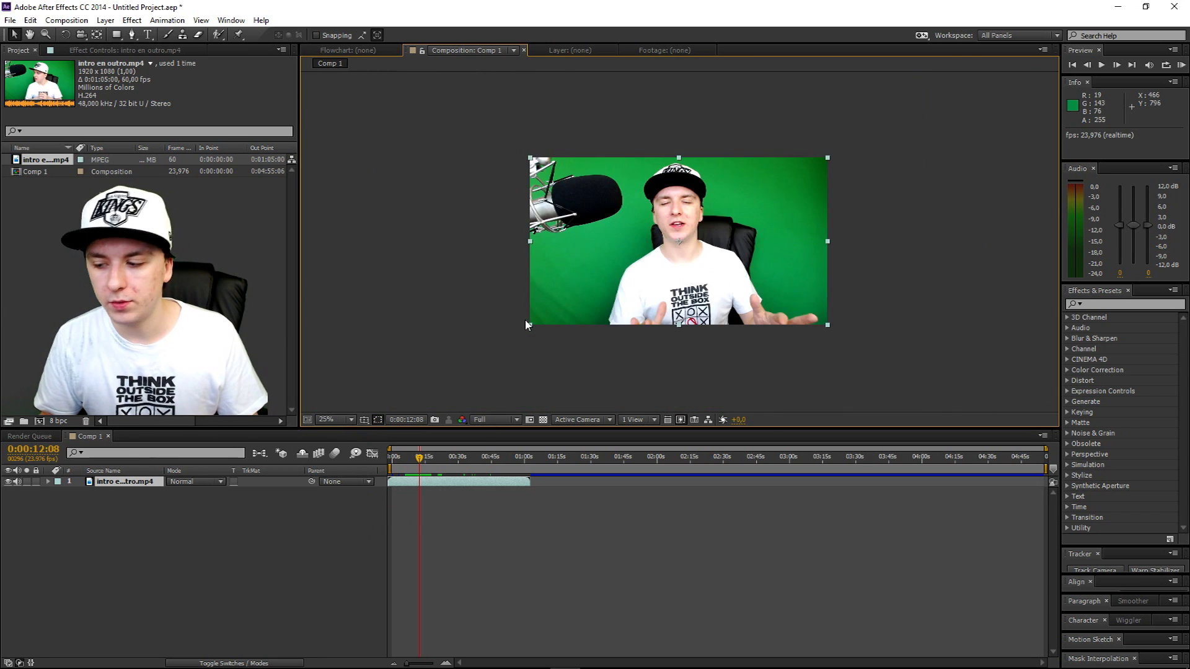
scroll(525, 321, up, 2)
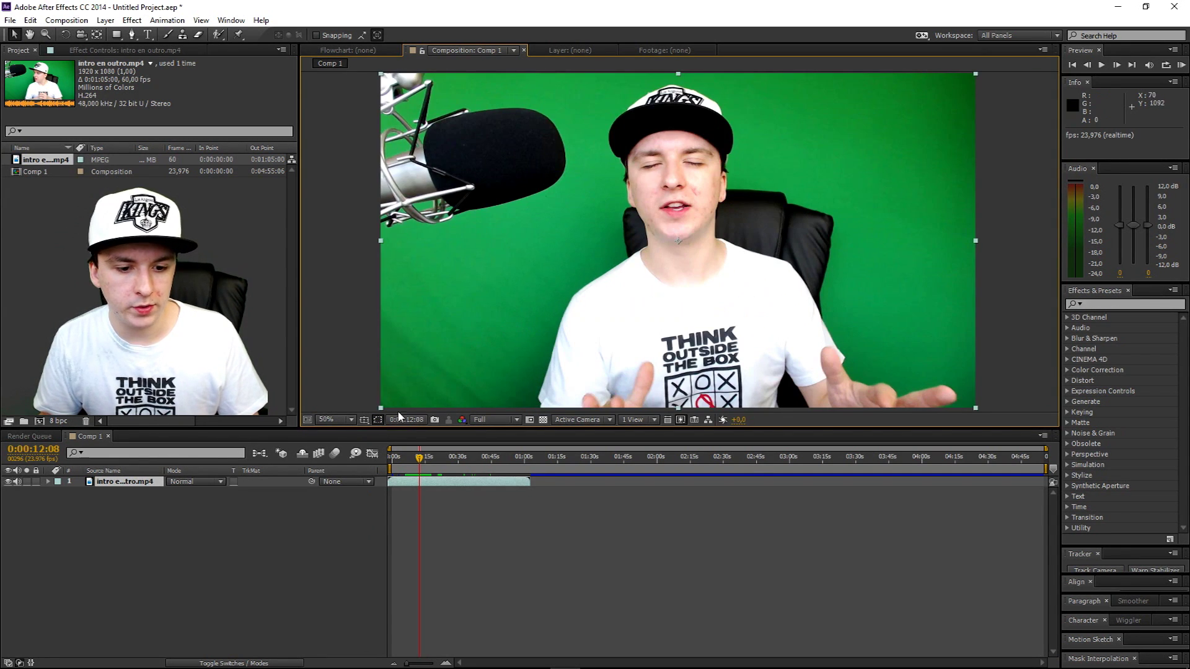
click(362, 420)
click(345, 422)
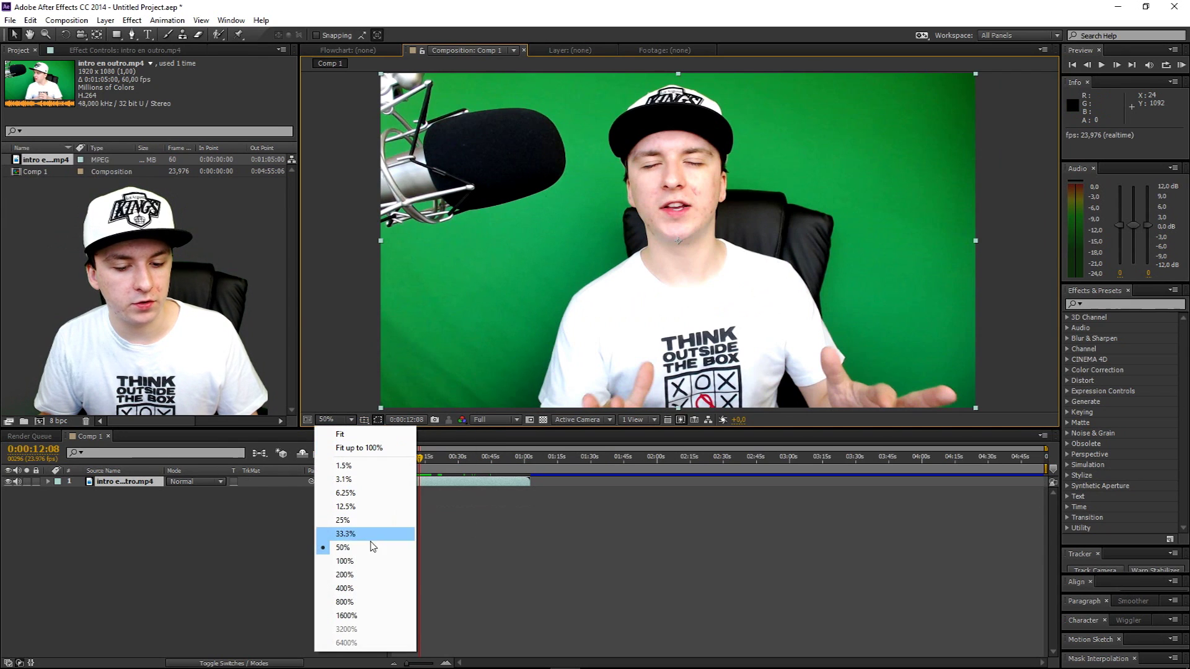
click(368, 450)
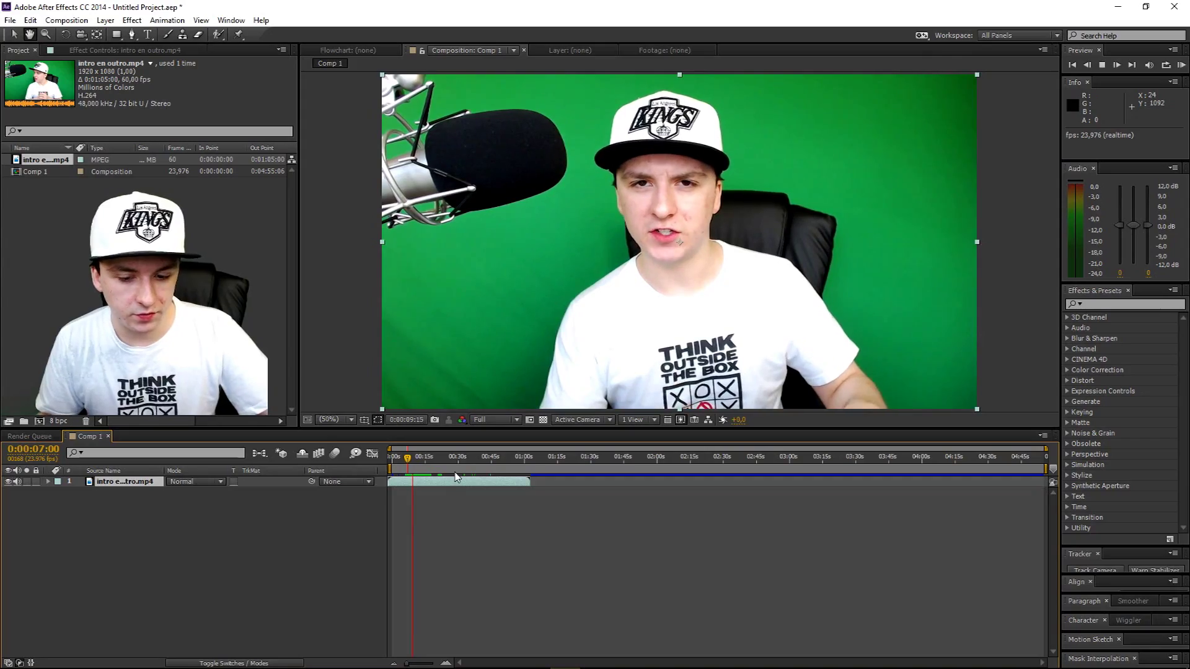
Stop playback, jump to the first frame with Home, and replay the preview.
key(space)
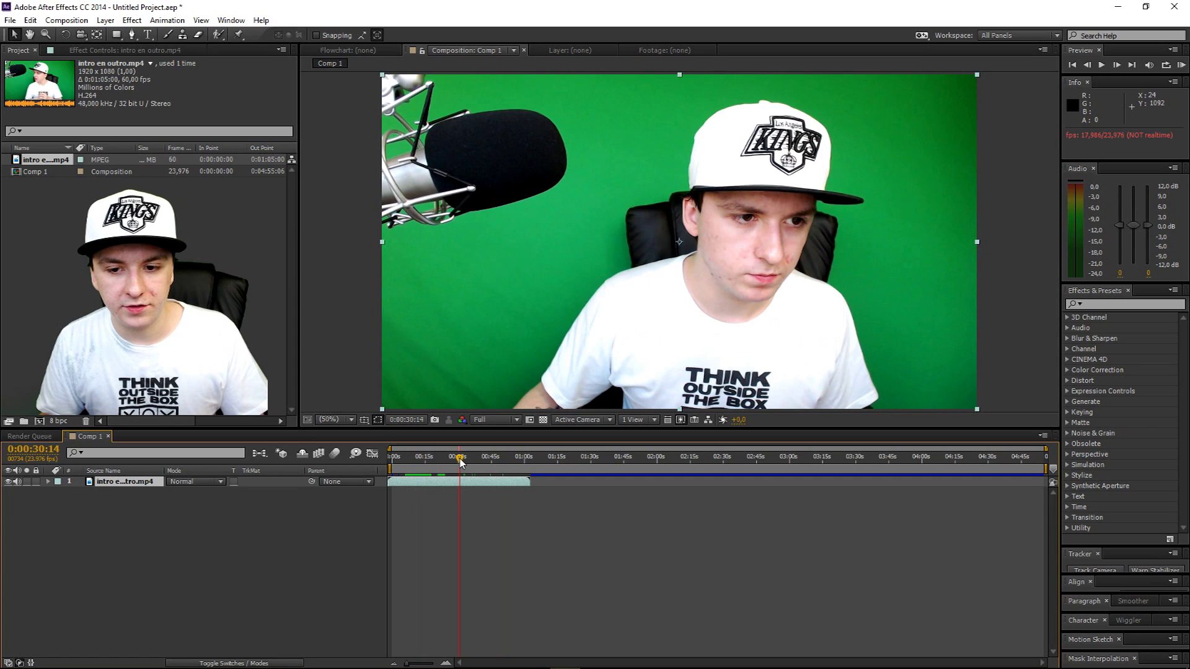
key(Home)
key(space)
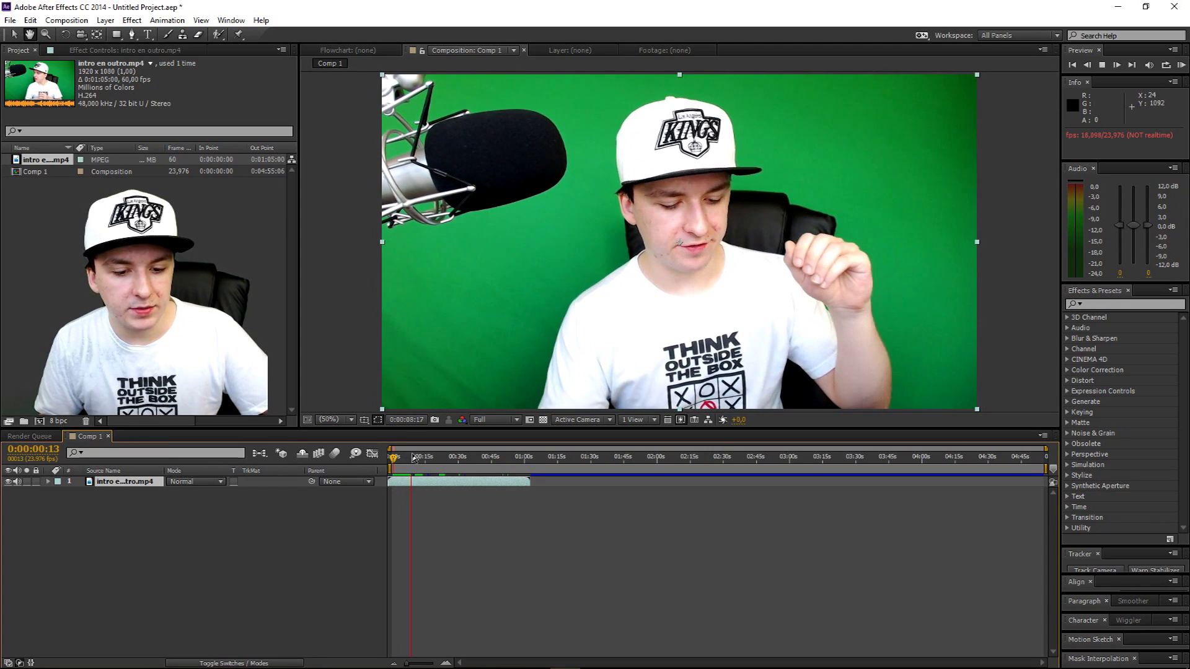
Stop the preview and scrub the playhead between 0:00:03:16 and 0:00:48:00.
click(416, 457)
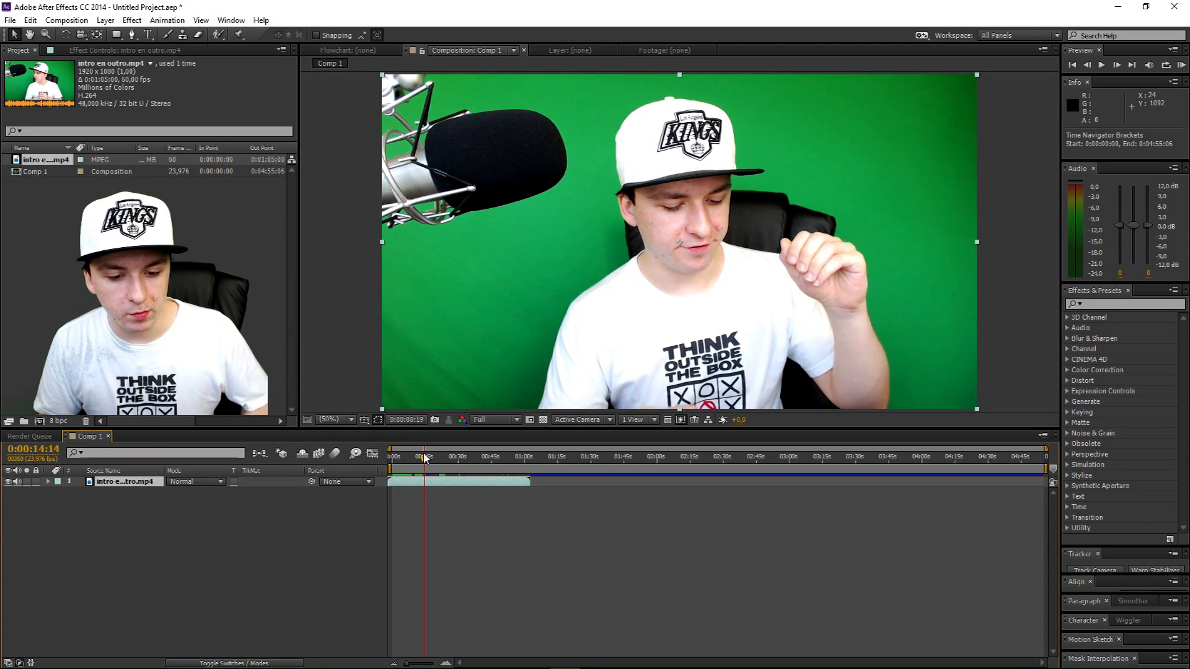
drag(424, 457, 451, 463)
click(497, 457)
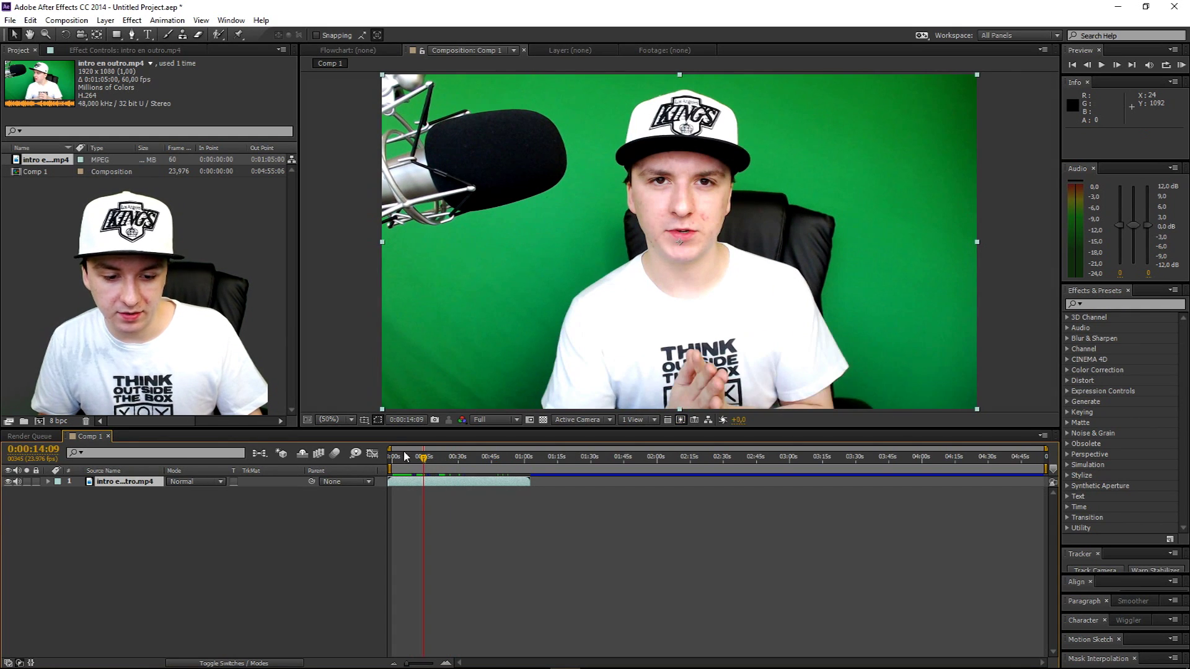
click(401, 459)
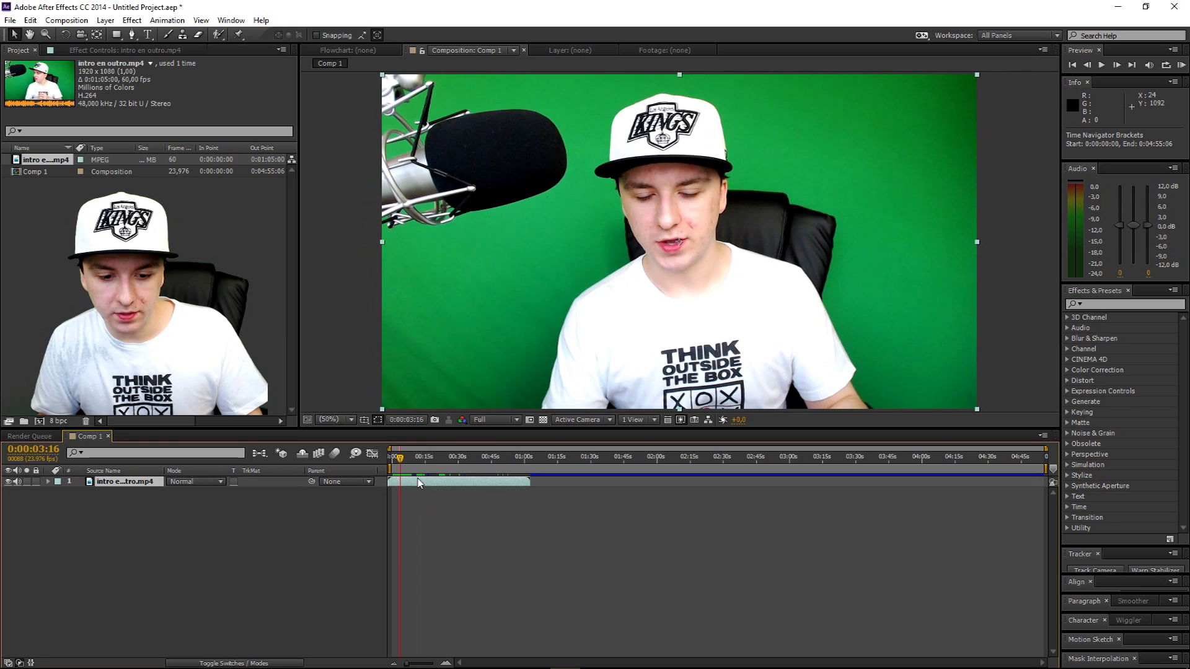
drag(413, 459, 419, 458)
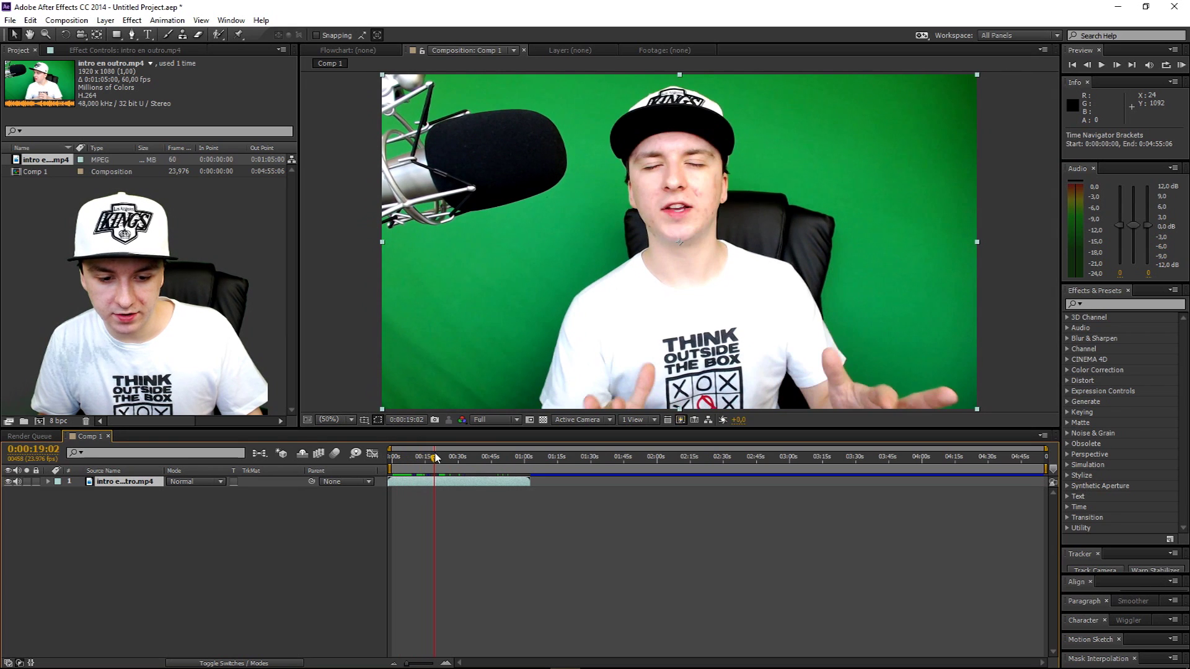
Confirm magnification is unchanged, then preview from 0:00:08:10.
click(352, 420)
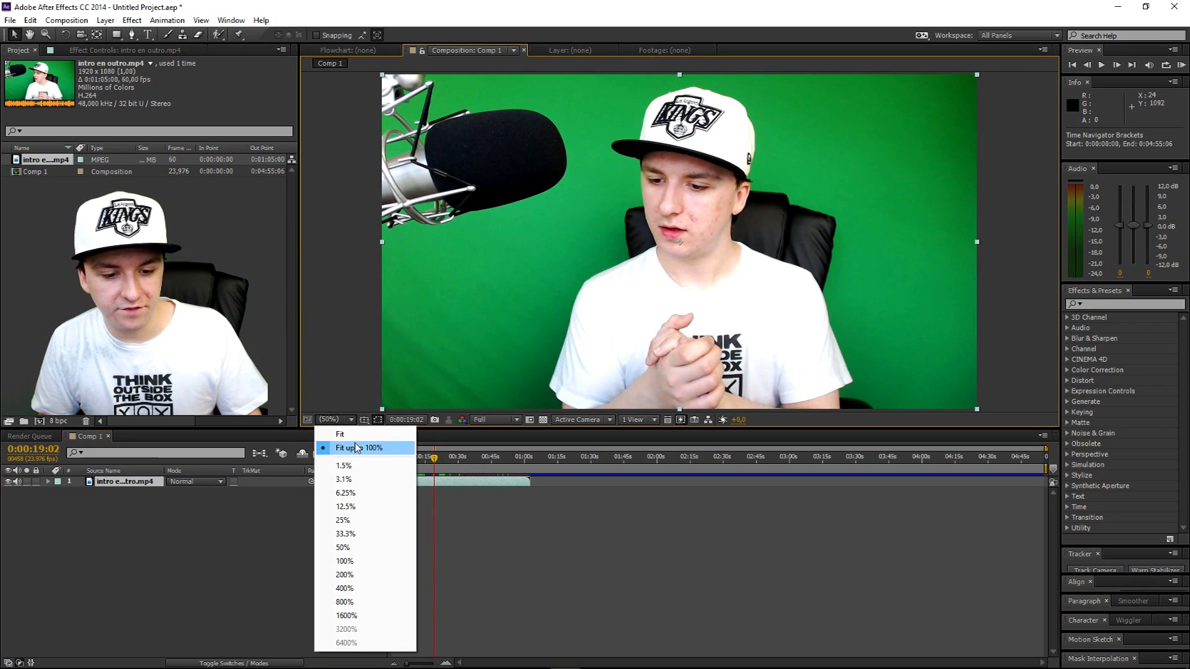
click(367, 436)
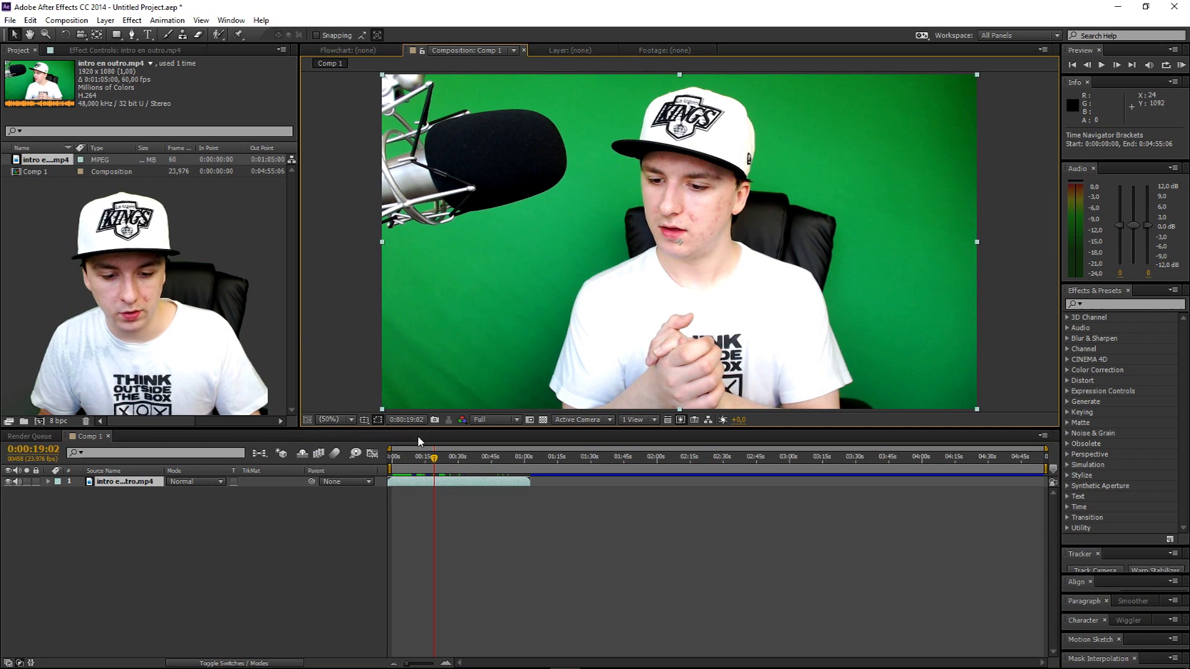
click(412, 457)
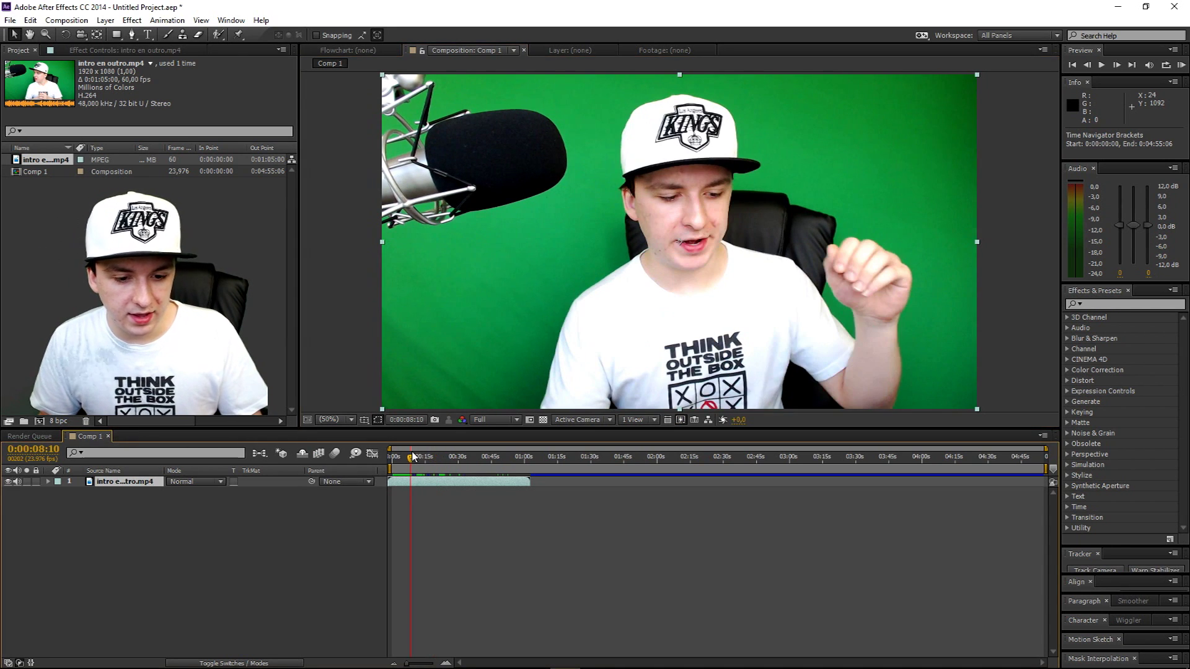
key(space)
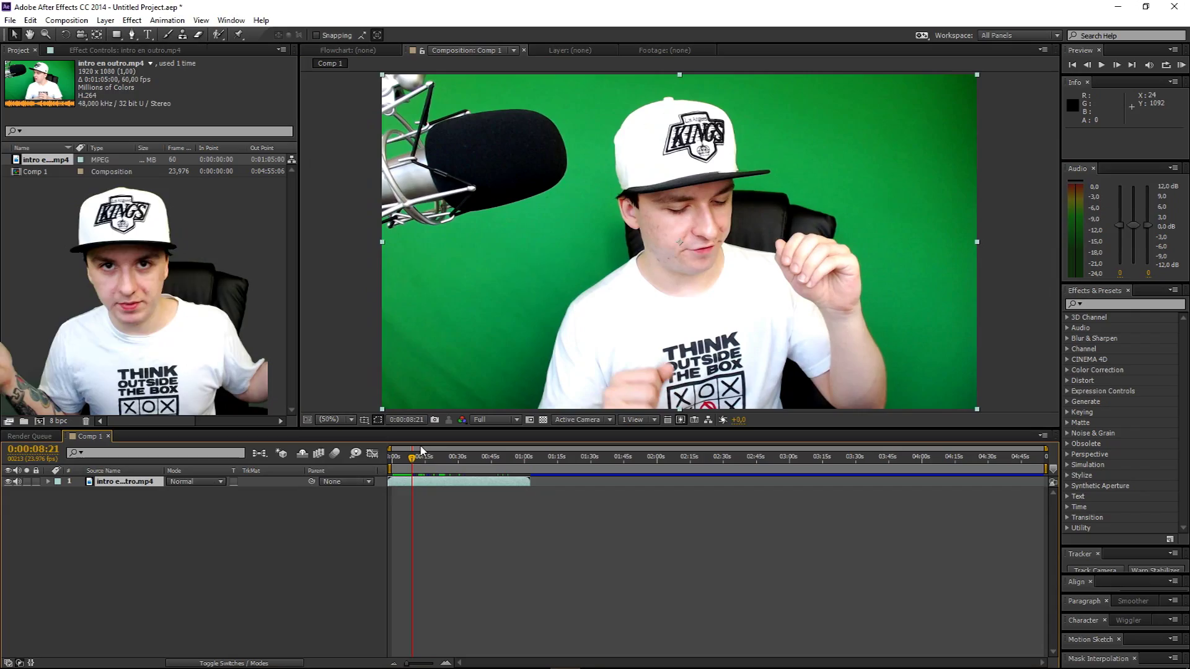